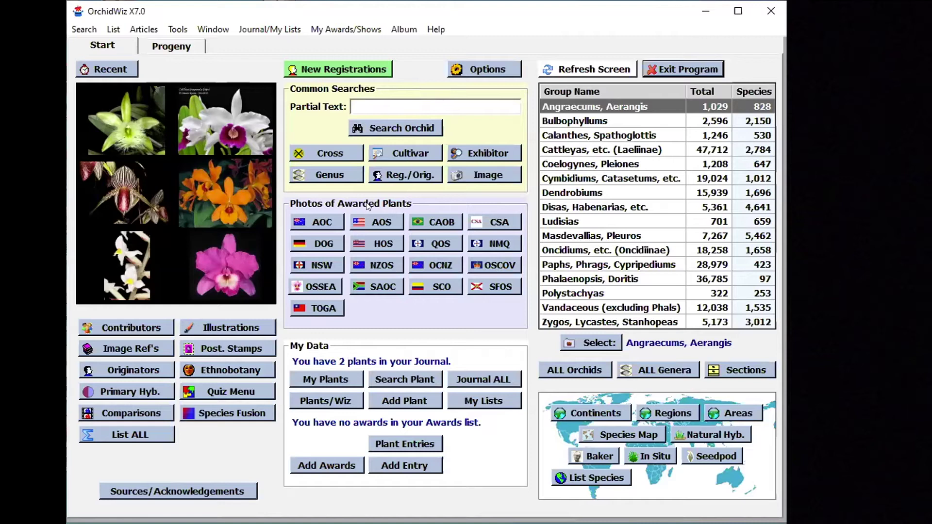
# Search for orchids whose name contains "nodosa" and list the first-generation offspring of Brassavola nodosa
pyautogui.click(386, 128)
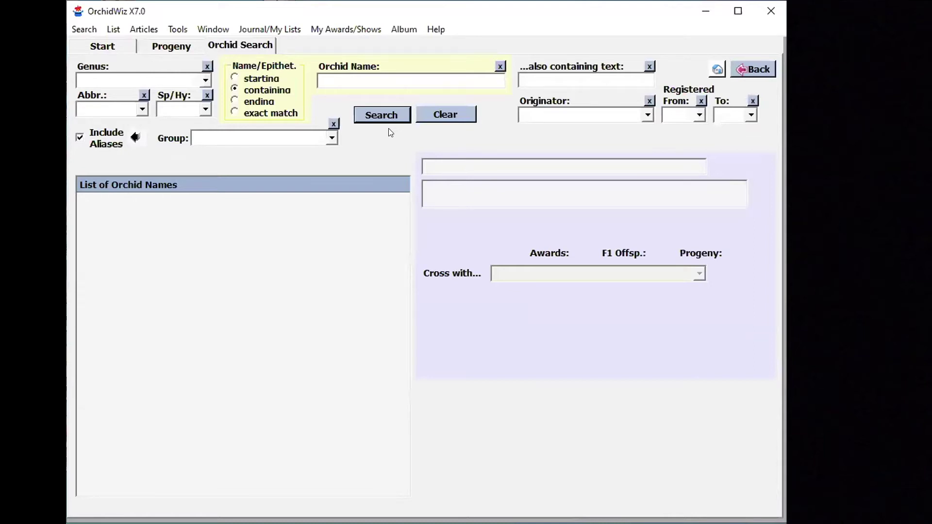
pyautogui.write('nodosa')
pyautogui.press('Return')
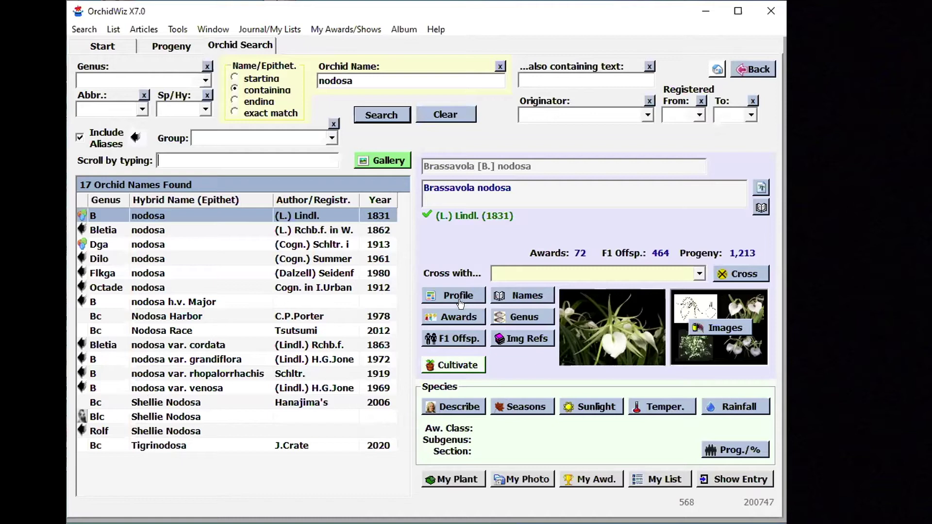
pyautogui.click(449, 342)
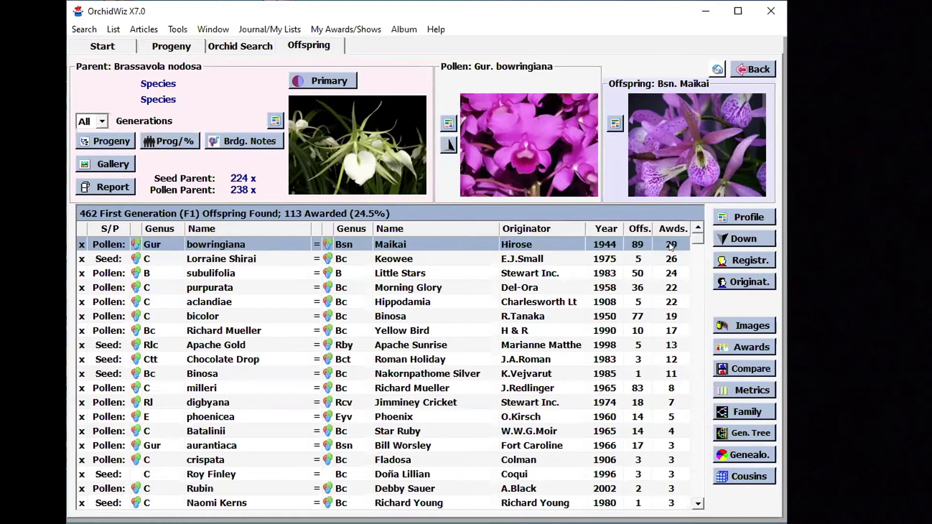
# Compare photos of Bsn. Maikai with its parents, and view the Brassavola nodosa offspring gallery with enlarged images
pyautogui.click(756, 367)
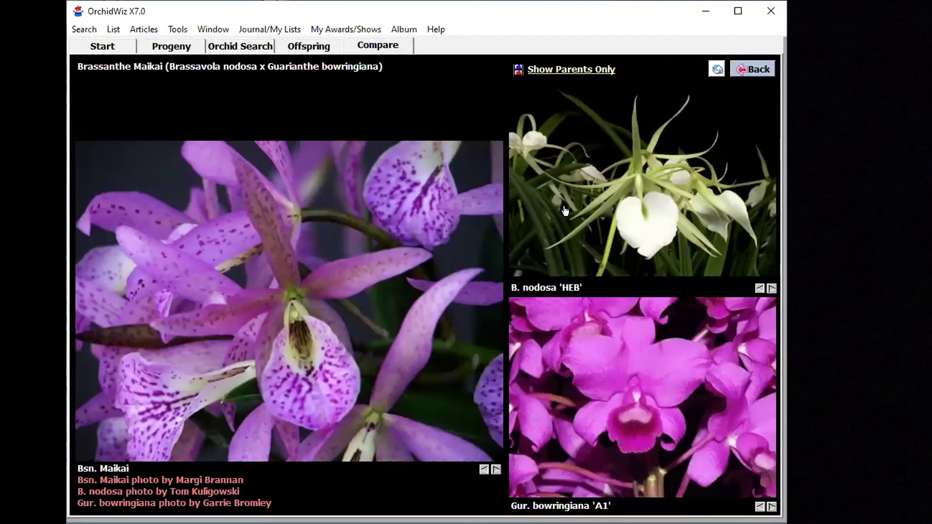
pyautogui.click(762, 71)
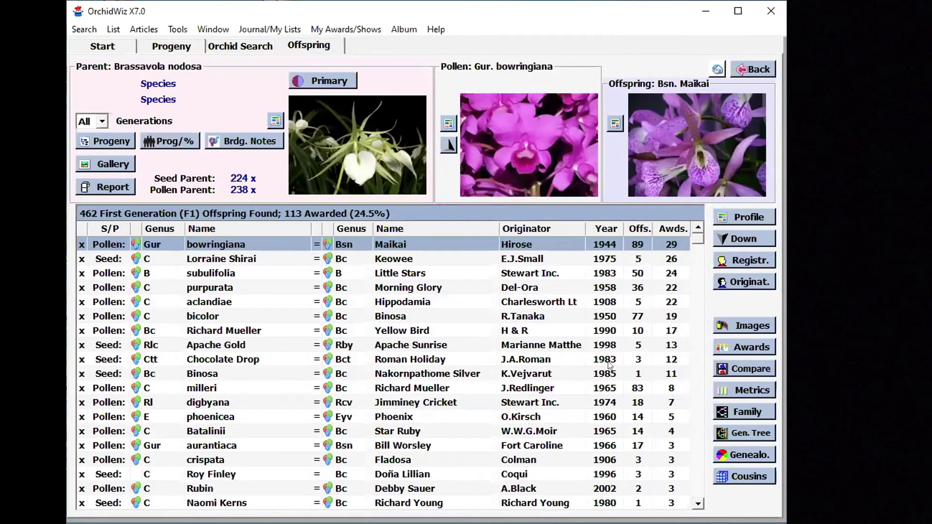
pyautogui.click(104, 166)
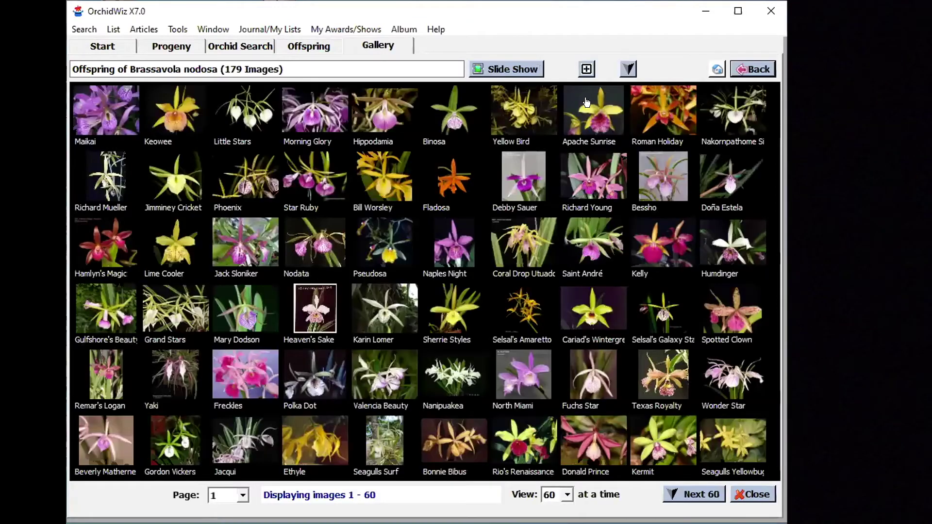
pyautogui.click(586, 70)
pyautogui.click(587, 70)
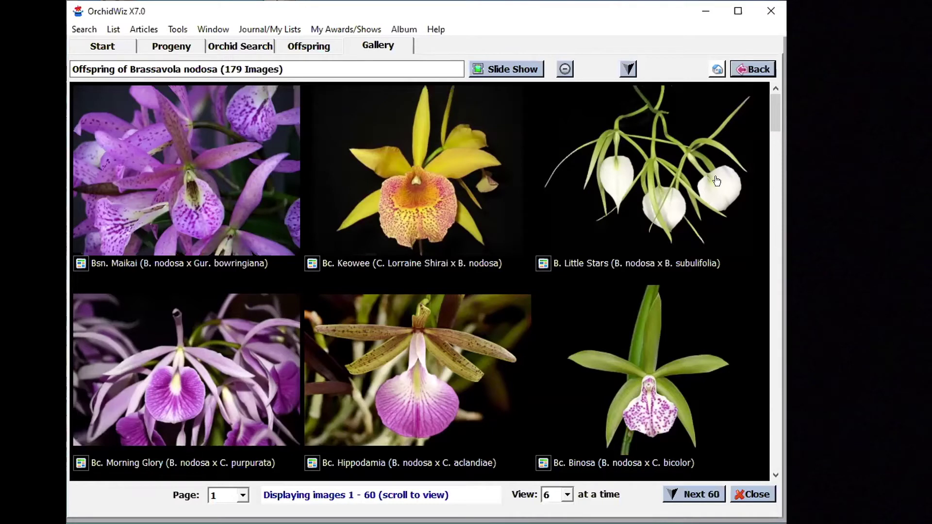
pyautogui.click(754, 71)
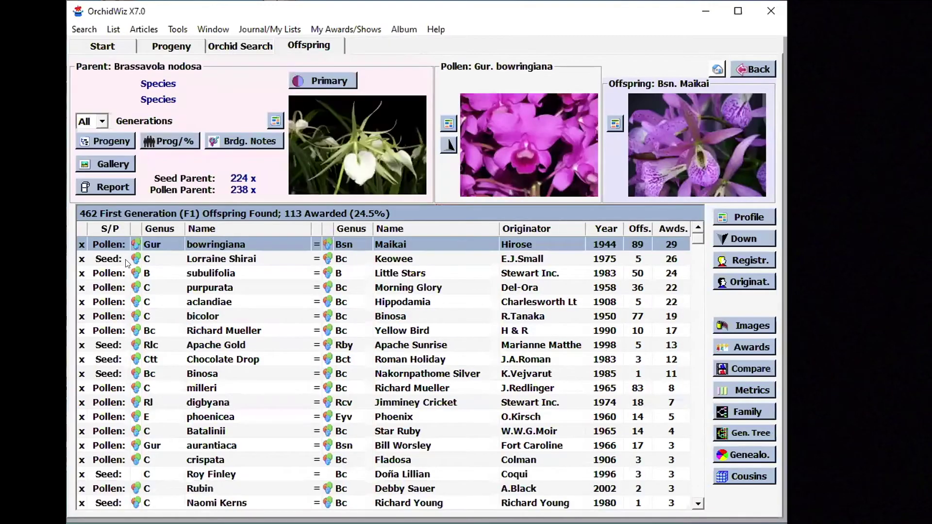
# Sort the Brassavola nodosa crosses by their number of offspring and preview the bowringiana, milleri and bicolor crosses
pyautogui.click(633, 229)
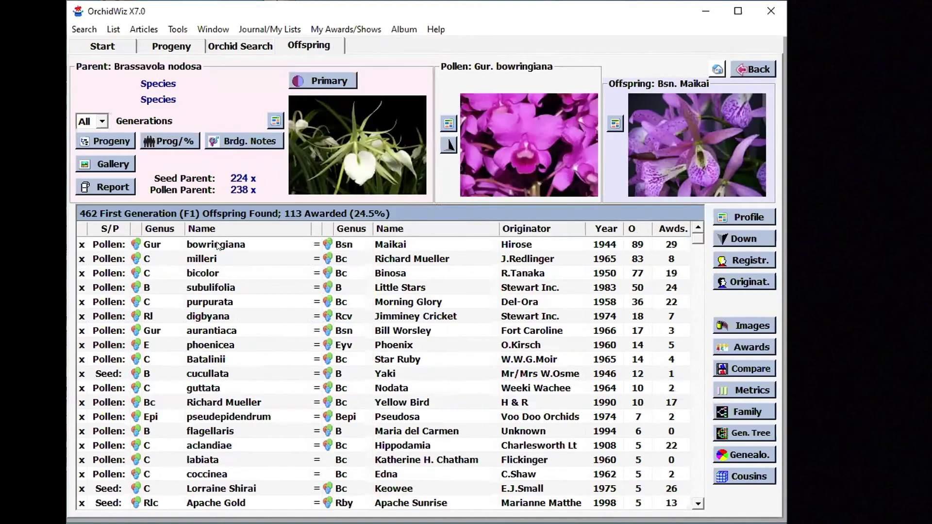
pyautogui.click(217, 245)
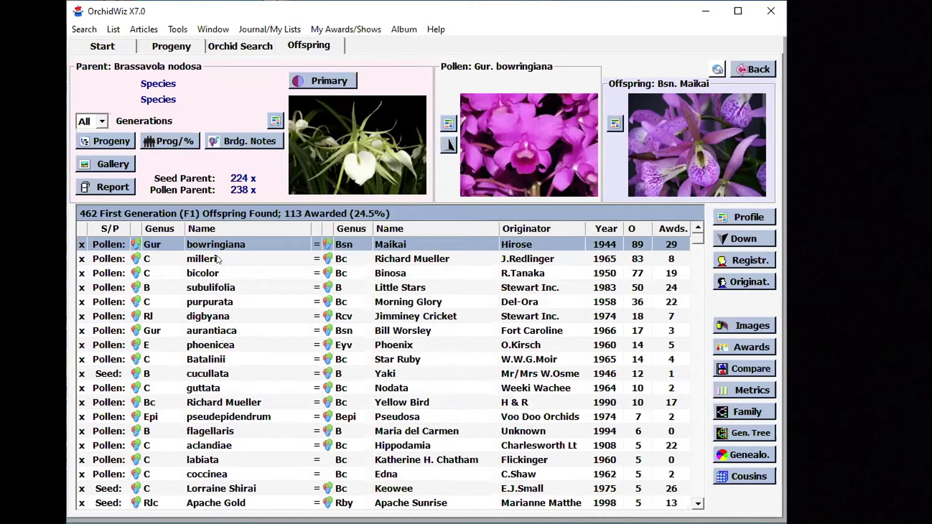
pyautogui.click(217, 257)
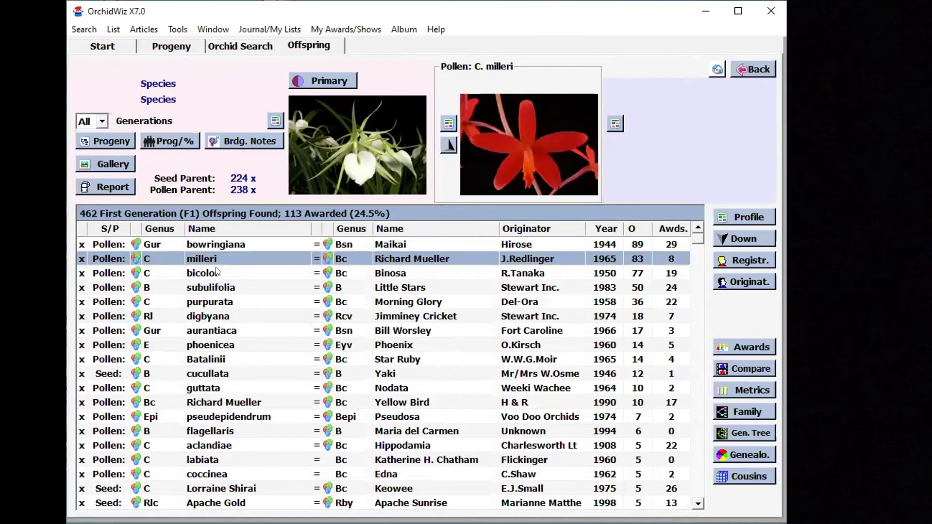
pyautogui.click(228, 273)
# View the image gallery of the offspring in the new sort order, and return to the offspring list
pyautogui.click(105, 165)
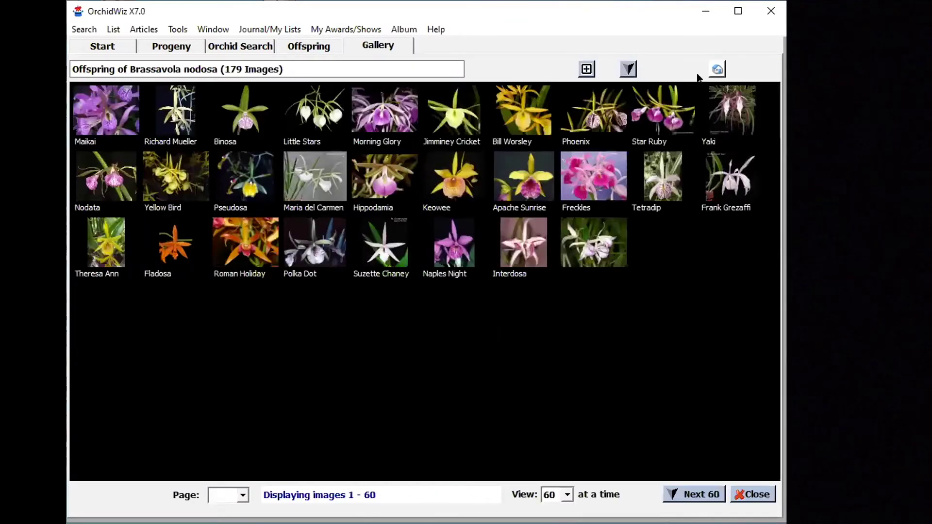
pyautogui.click(736, 70)
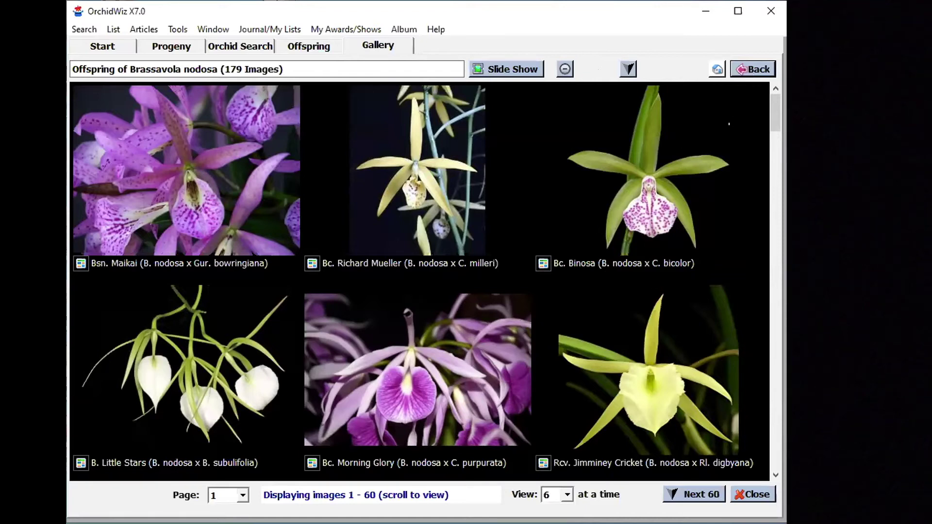
pyautogui.click(751, 69)
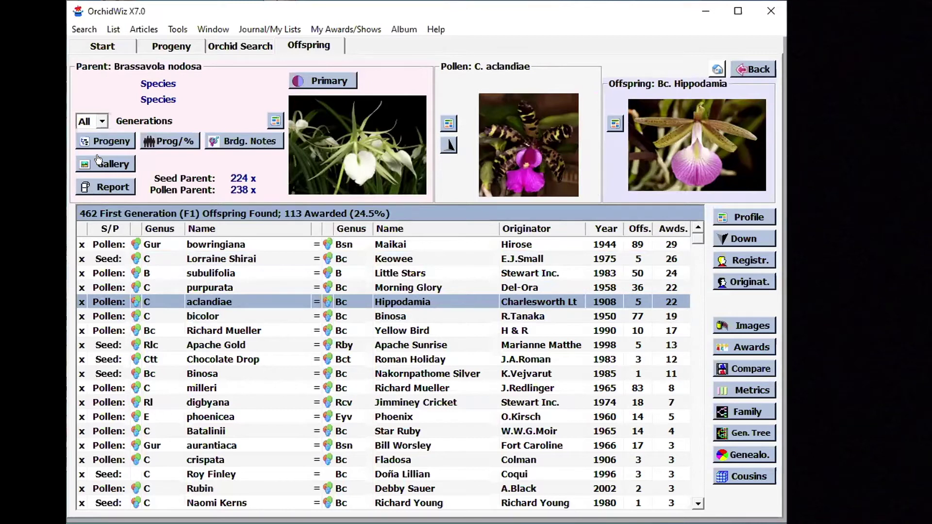
# Open the full progeny list of Brassavola nodosa and examine the award figures for generations 2 and 3
pyautogui.click(105, 142)
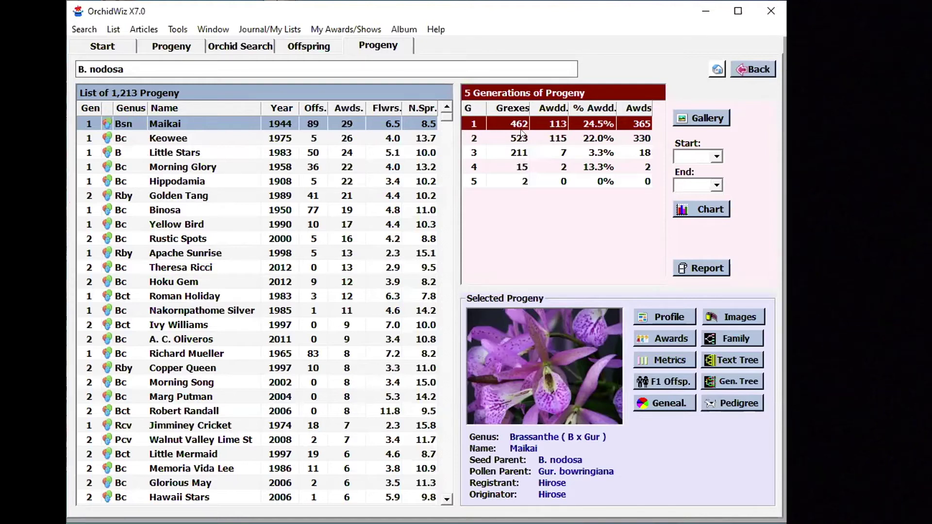
pyautogui.click(598, 139)
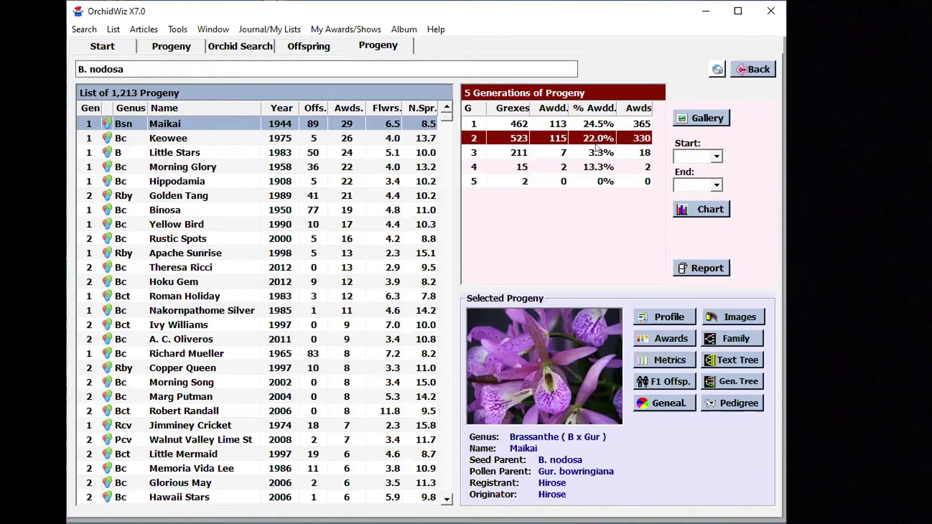
pyautogui.click(598, 154)
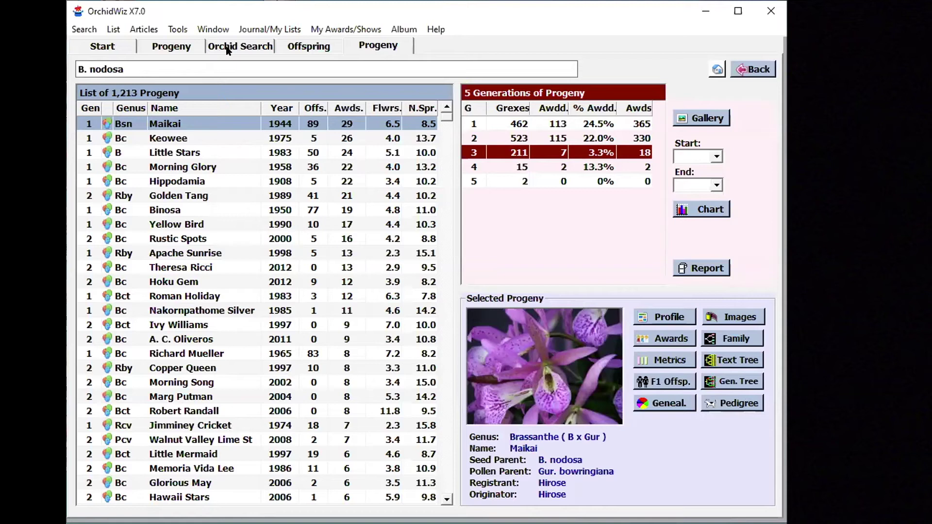
# Switch to the Rl. digbyana progeny, preview Norman's Bay, and sort the list by most awards
pyautogui.click(172, 49)
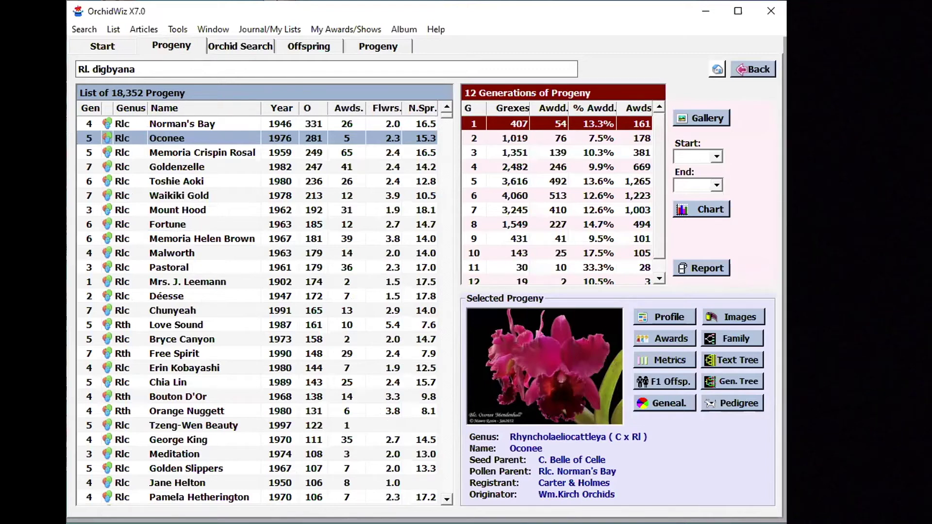
pyautogui.click(220, 120)
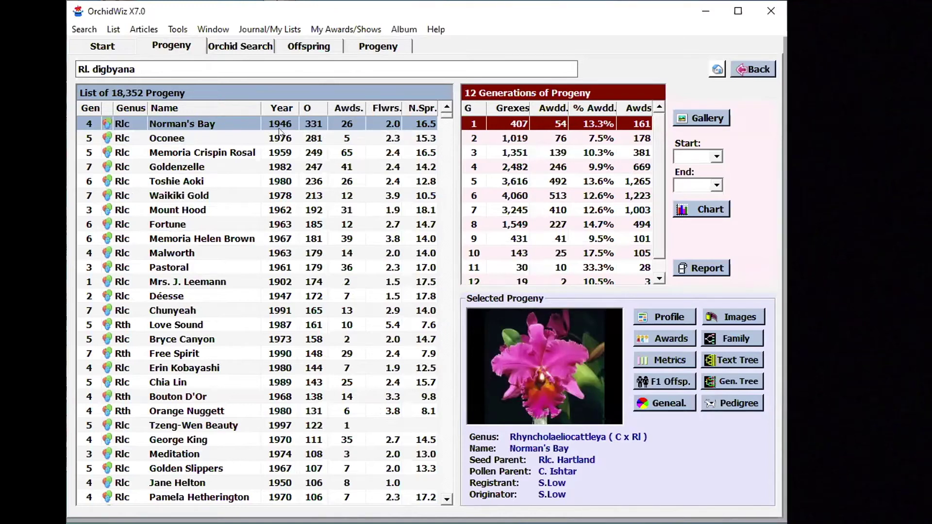
pyautogui.doubleClick(343, 110)
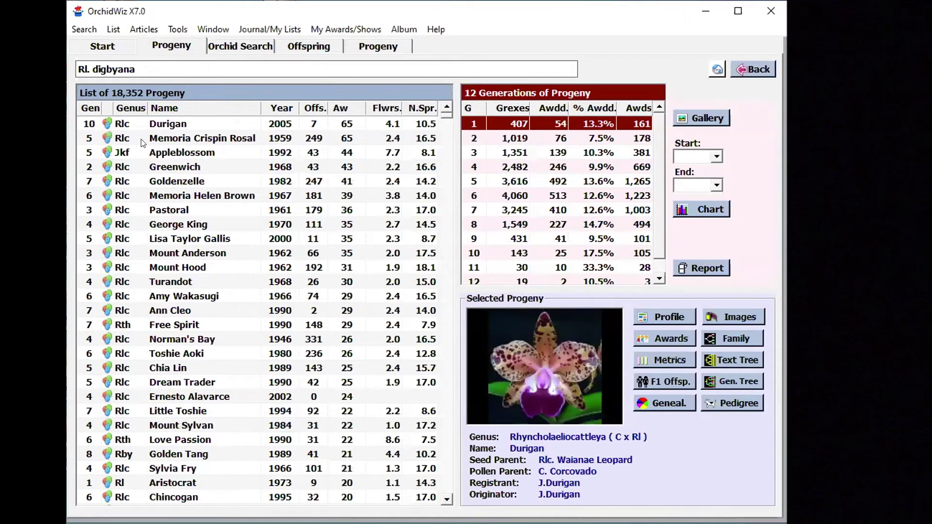
# Preview the most awarded Rl. digbyana progeny: Durigan, Memoria Crispin Rosales, Appleblossom and Greenwich
pyautogui.click(178, 125)
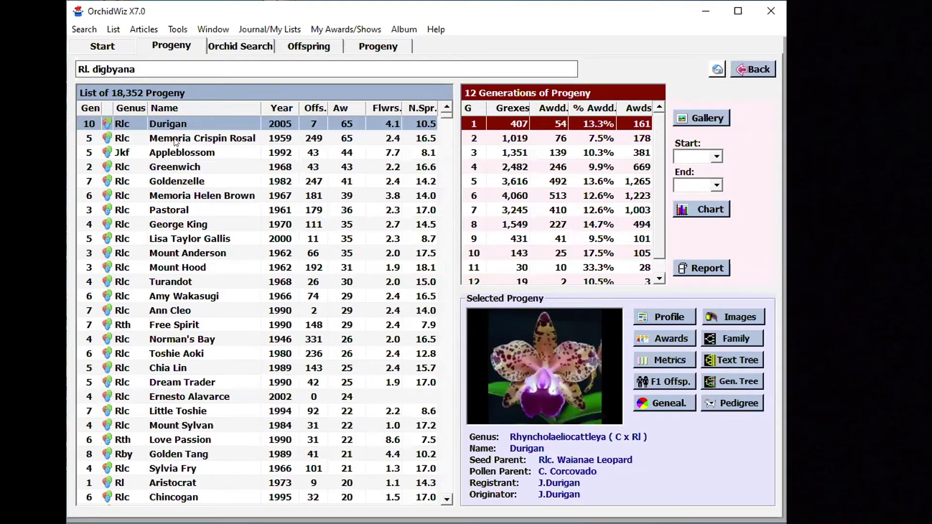
pyautogui.click(176, 140)
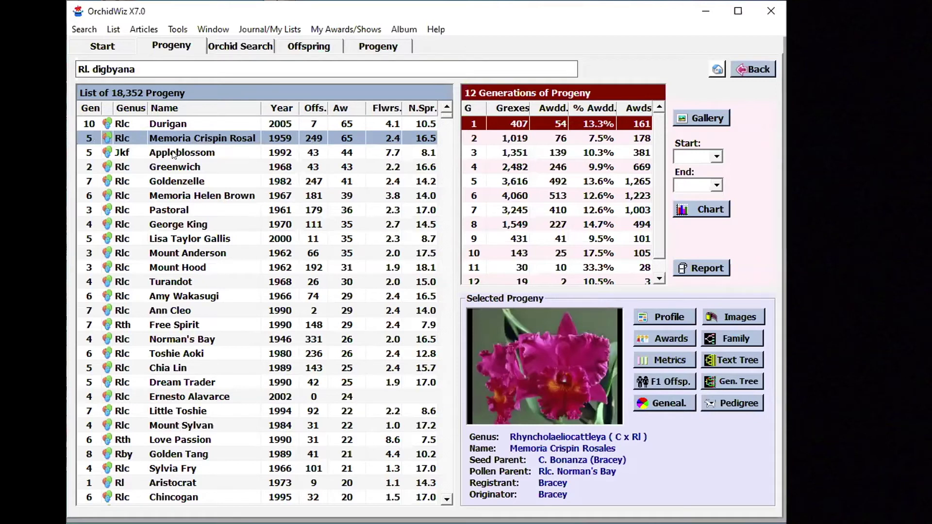
pyautogui.click(173, 153)
pyautogui.click(175, 167)
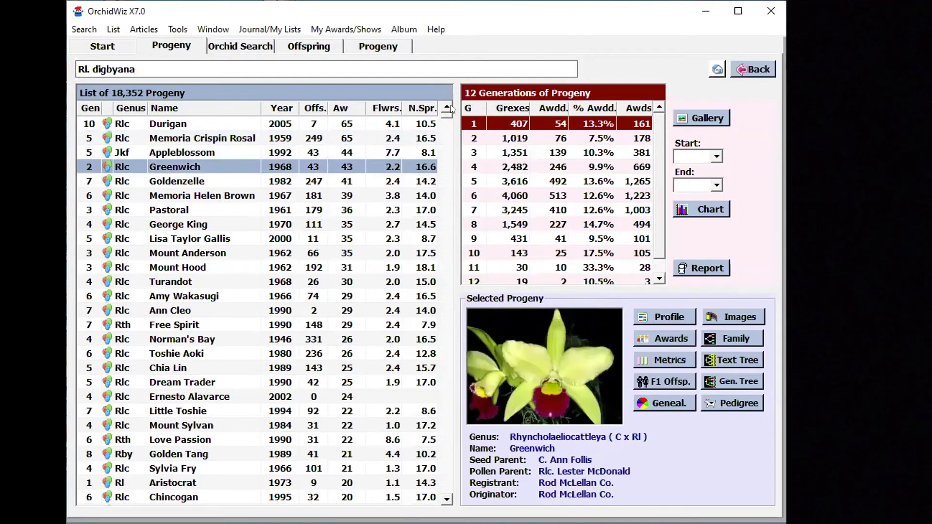
pyautogui.click(700, 118)
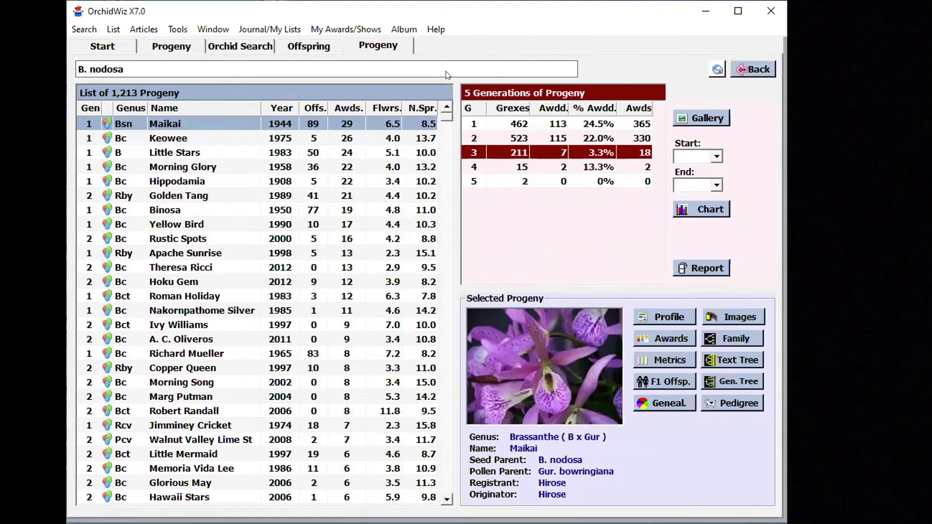
# In the Brassavola nodosa offspring list, preview Maikai, and compare photos of Bc. Keowee with its parents
pyautogui.click(311, 46)
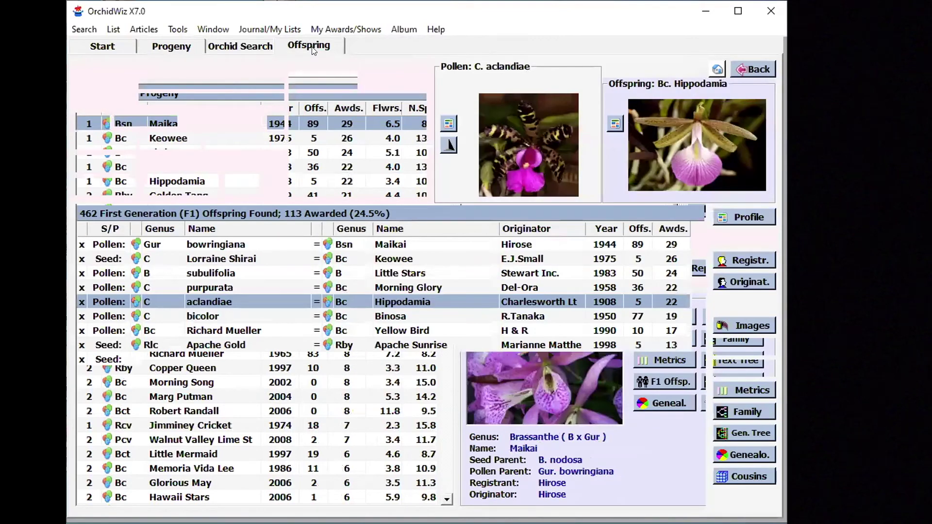
pyautogui.click(405, 249)
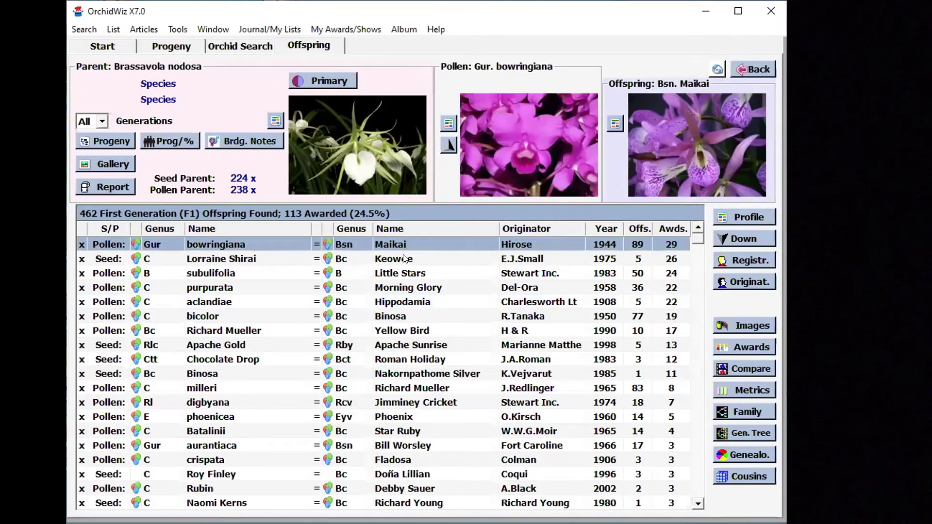
pyautogui.click(404, 259)
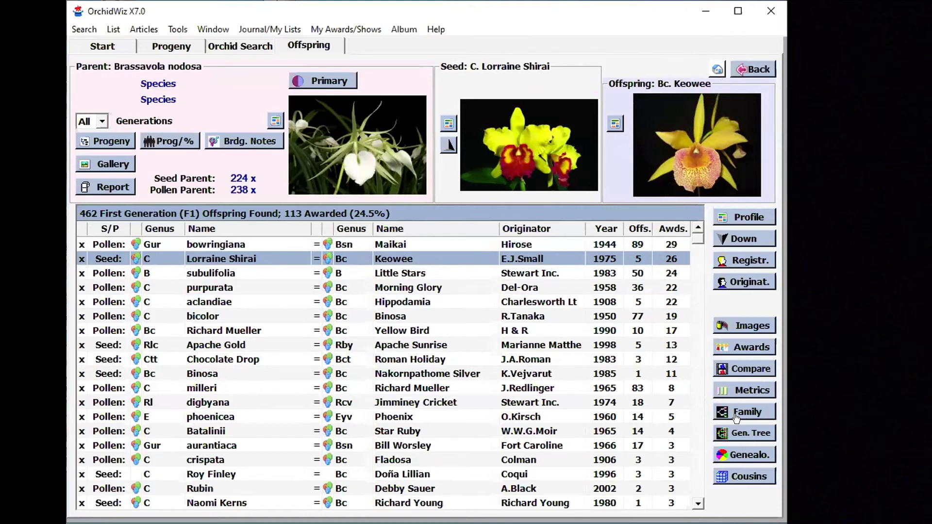
pyautogui.click(739, 371)
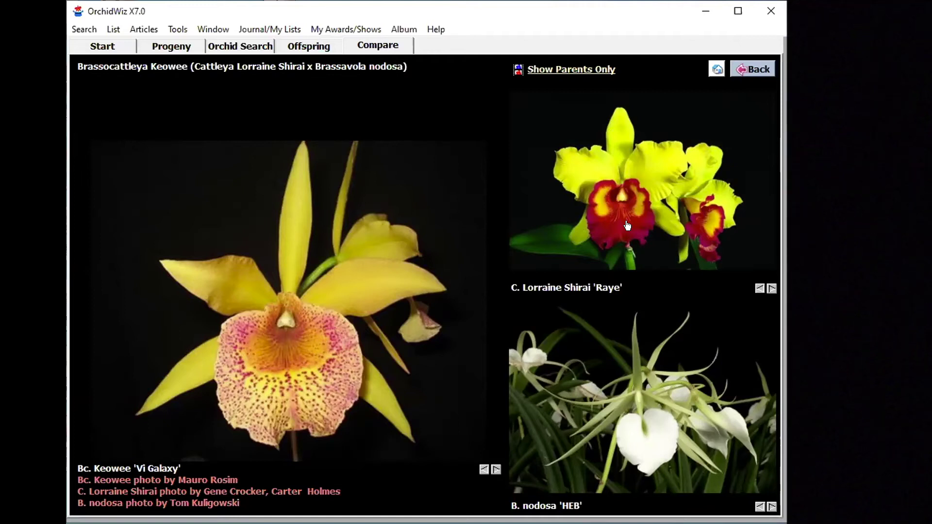
pyautogui.click(269, 342)
pyautogui.click(381, 46)
pyautogui.click(752, 69)
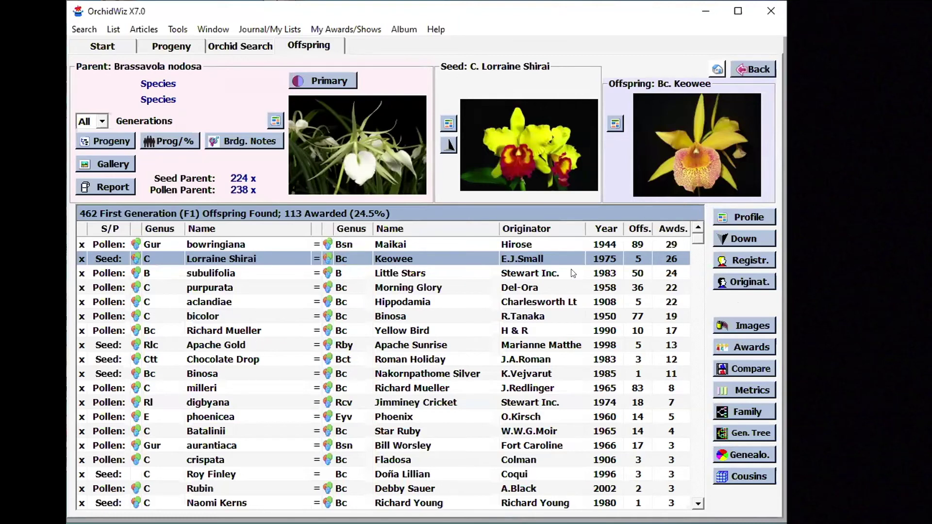
# Reopen the image gallery of all Brassavola nodosa offspring and enlarge its images
pyautogui.click(92, 160)
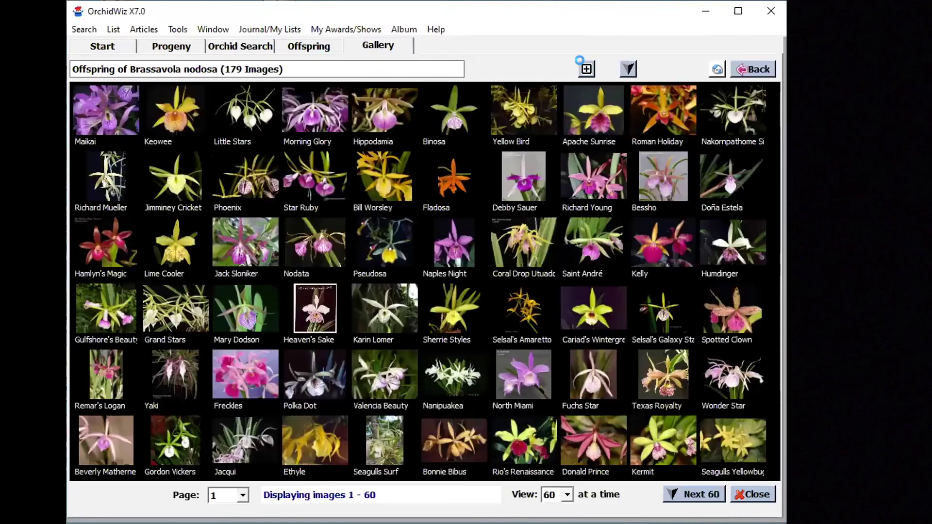
pyautogui.click(582, 65)
pyautogui.click(581, 63)
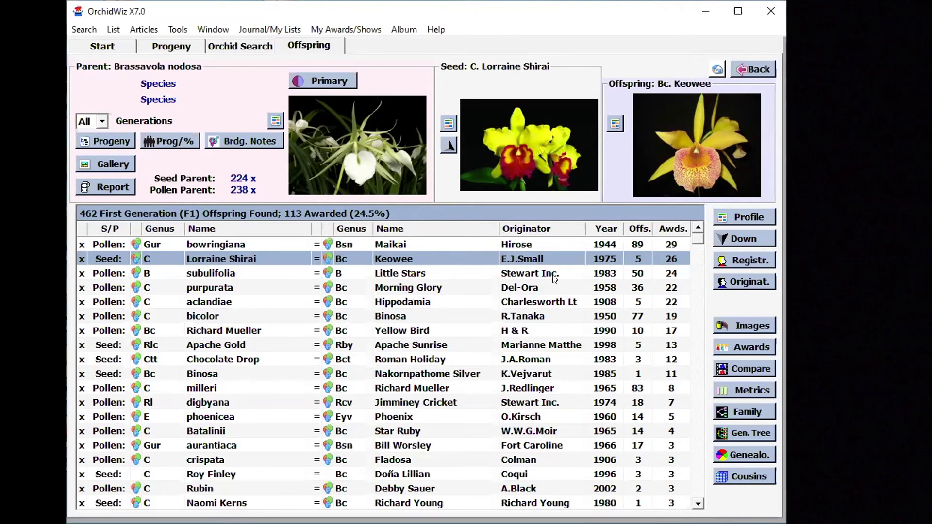
# List the first-generation offspring of Bc. Keowee and preview its Starfire and Graf's Rock Star crosses
pyautogui.click(746, 241)
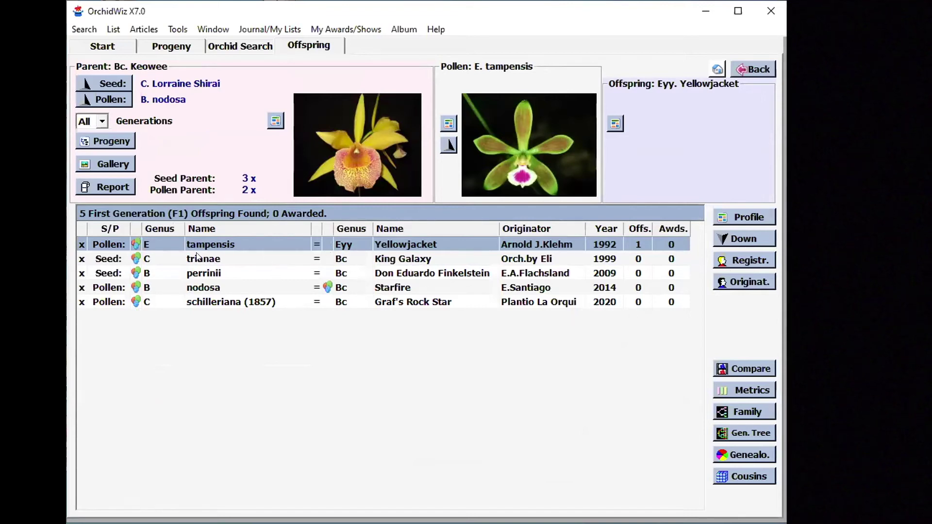
pyautogui.click(206, 291)
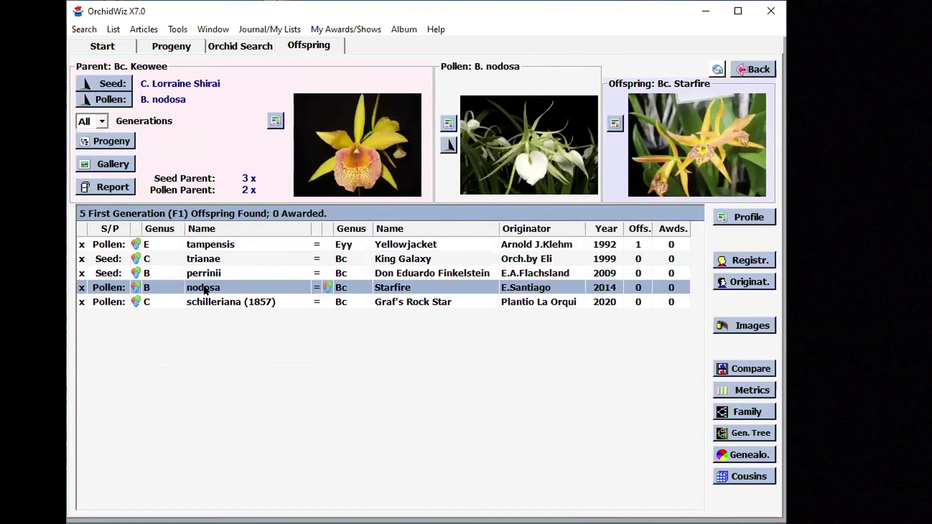
pyautogui.click(208, 304)
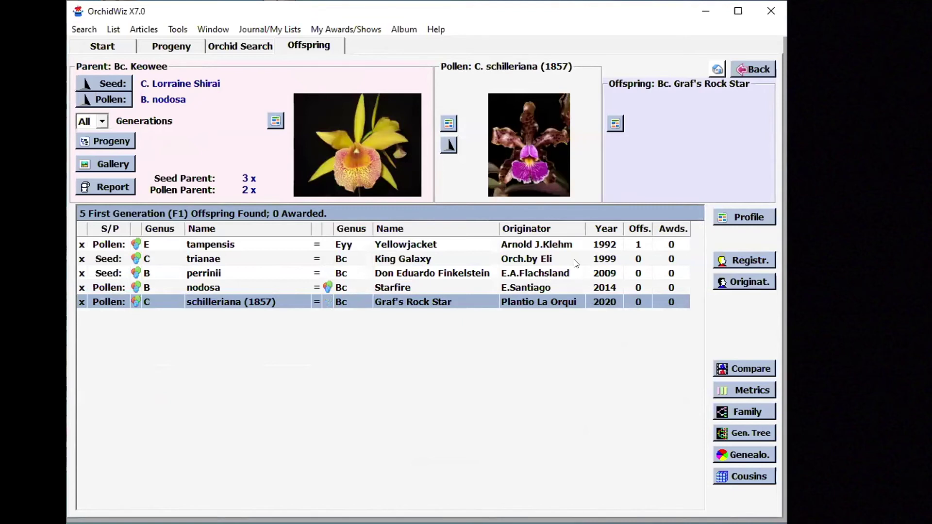
pyautogui.click(383, 282)
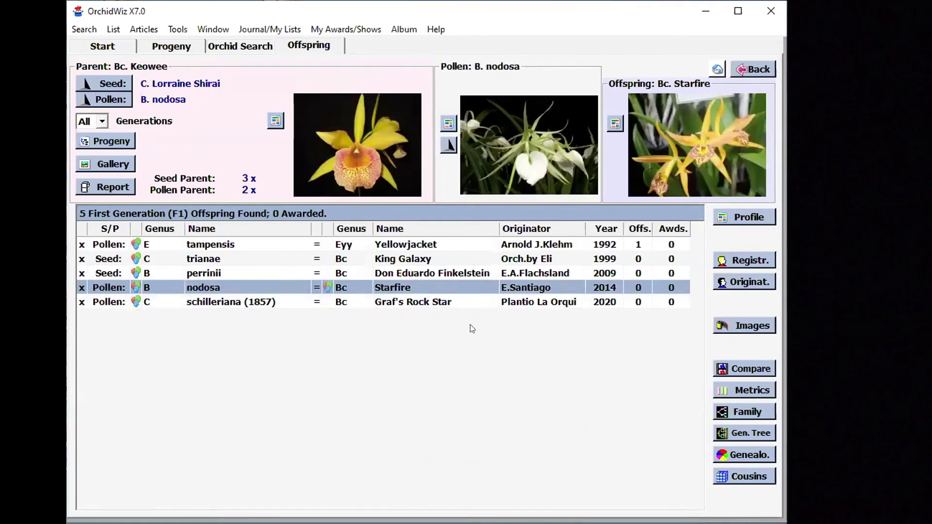
# Compare photos of Bc. Starfire with its parents, and return to the nodosa search results
pyautogui.click(736, 368)
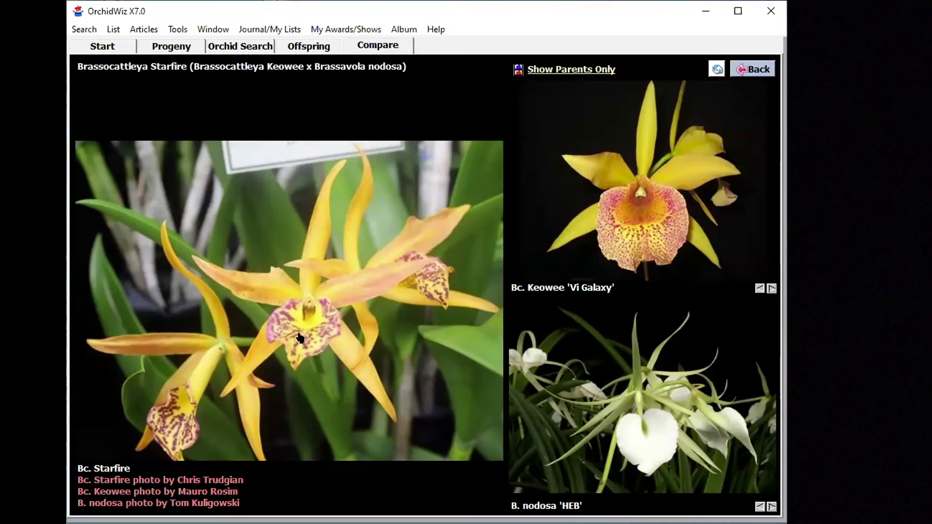
pyautogui.click(748, 71)
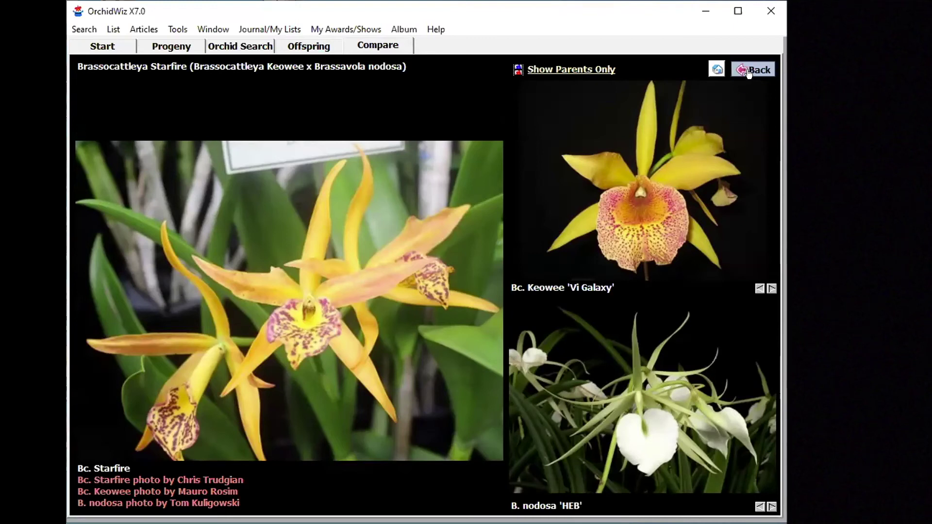
pyautogui.click(751, 69)
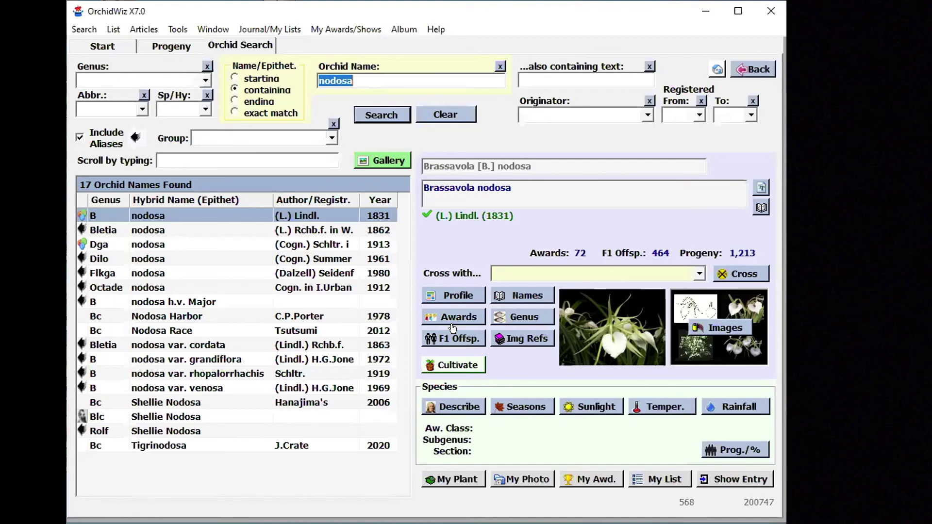
# Reopen the first-generation offspring list of Brassavola nodosa, preview Little Stars, Keowee and Maikai, and return to the start screen
pyautogui.click(461, 343)
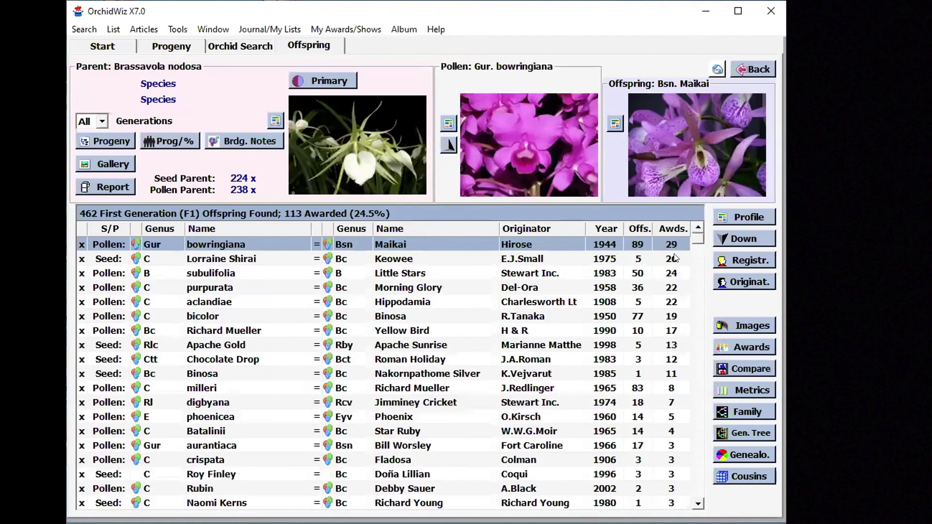
pyautogui.click(671, 272)
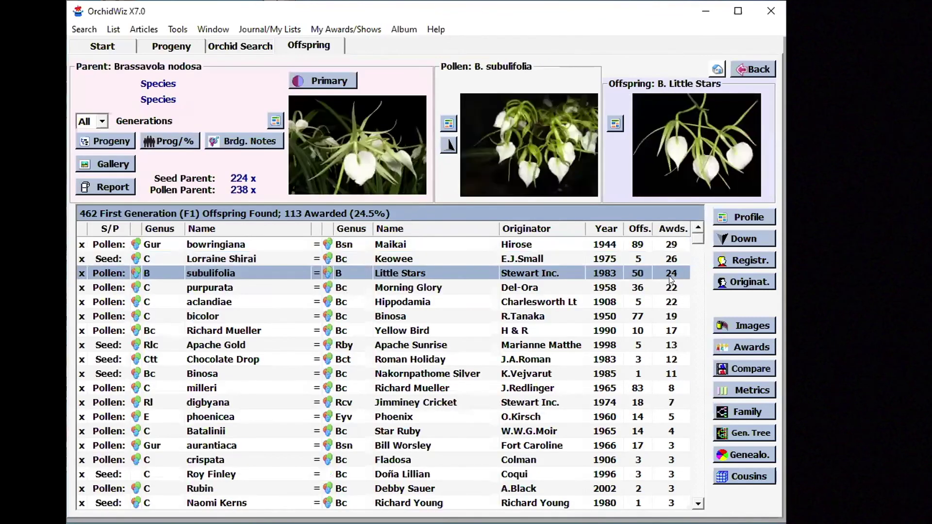
pyautogui.click(672, 260)
pyautogui.click(672, 245)
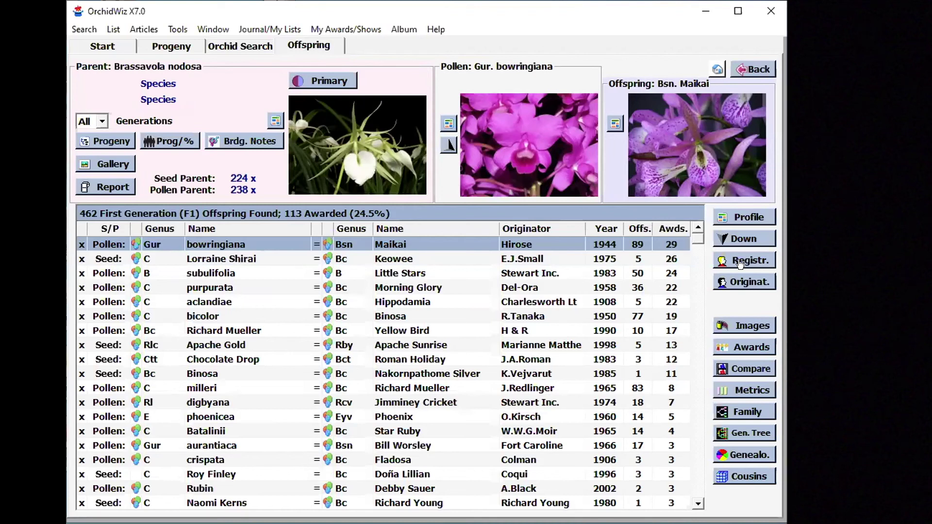
pyautogui.click(752, 69)
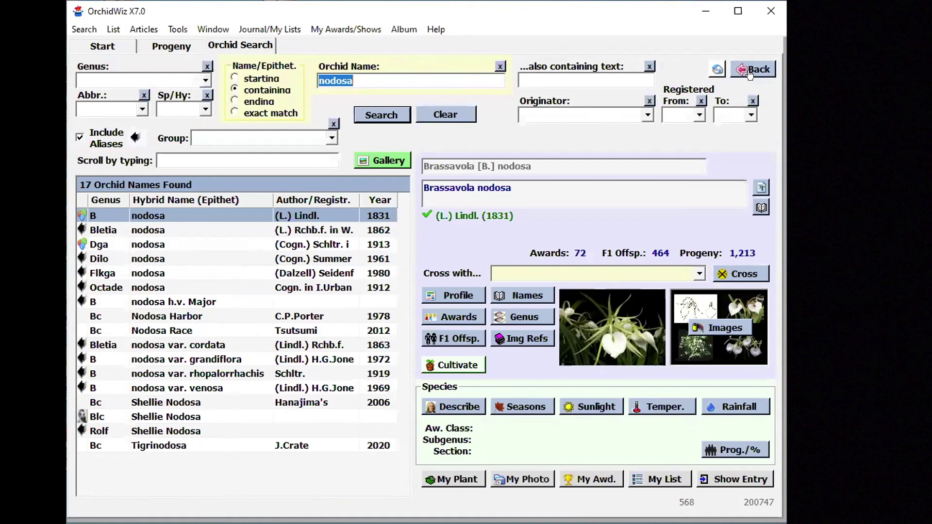
pyautogui.click(752, 70)
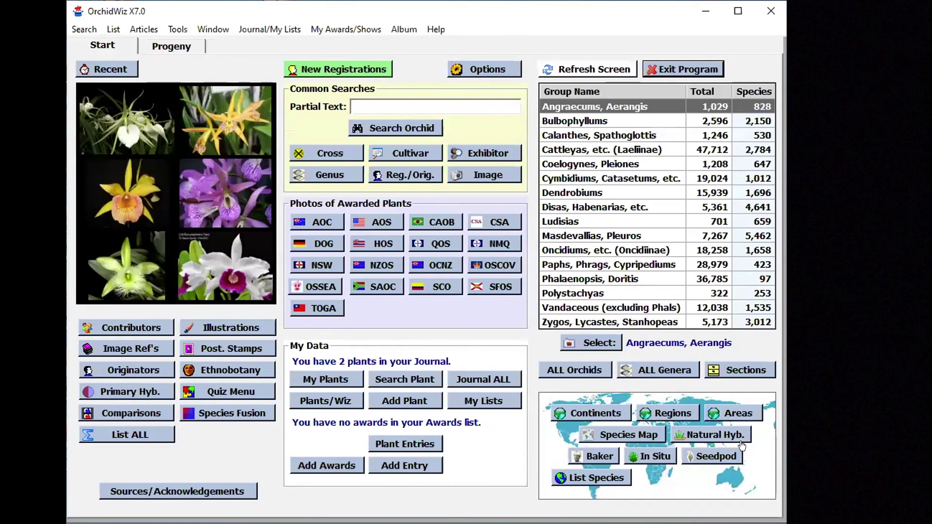
# Among the geographic areas, preview Colombia and New Guinea, and open the gallery of Ecuador's most awarded species
pyautogui.click(727, 411)
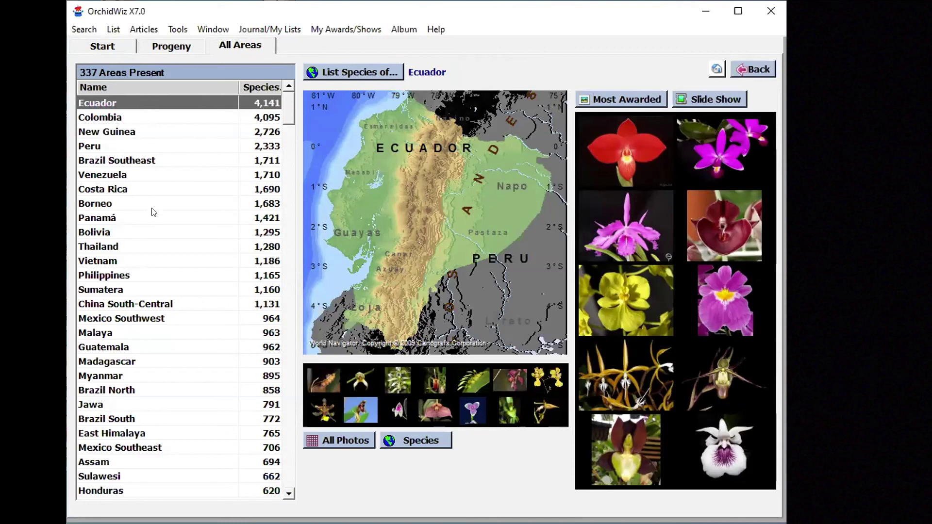
pyautogui.click(144, 116)
pyautogui.click(137, 129)
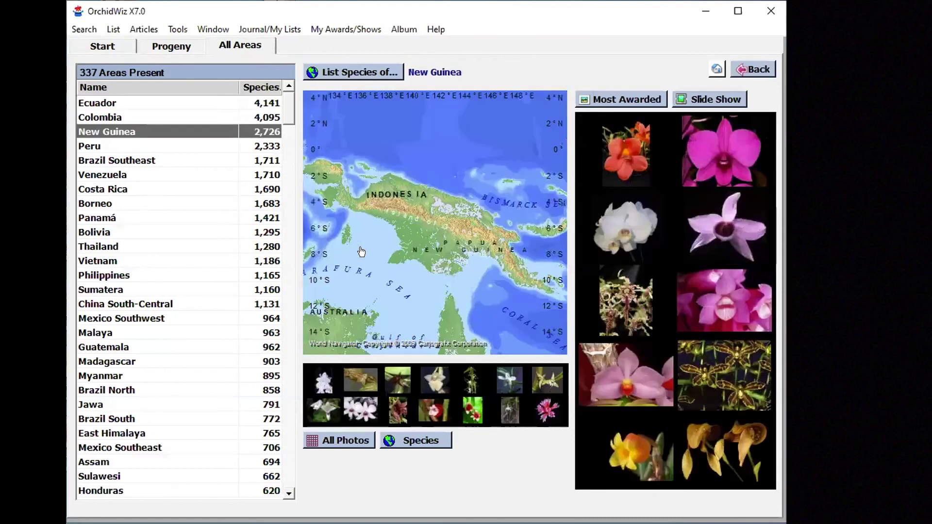
pyautogui.click(136, 107)
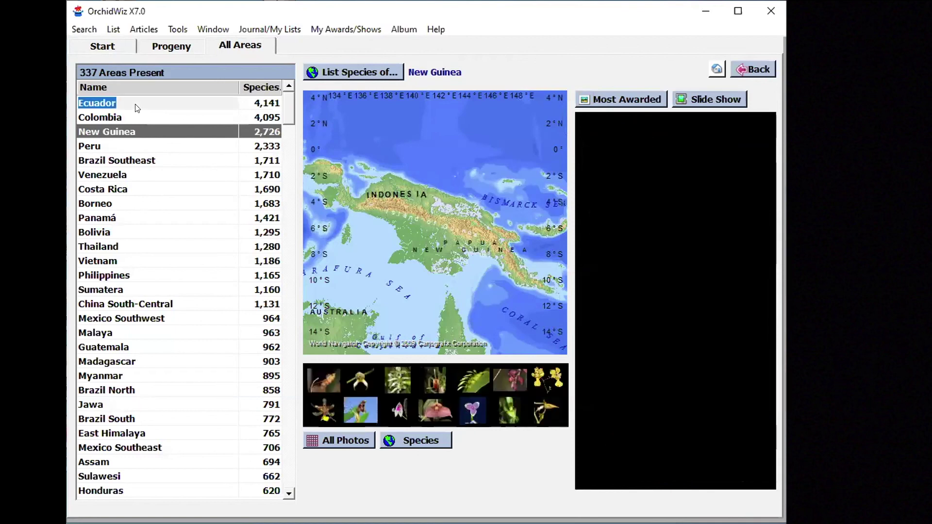
pyautogui.click(611, 98)
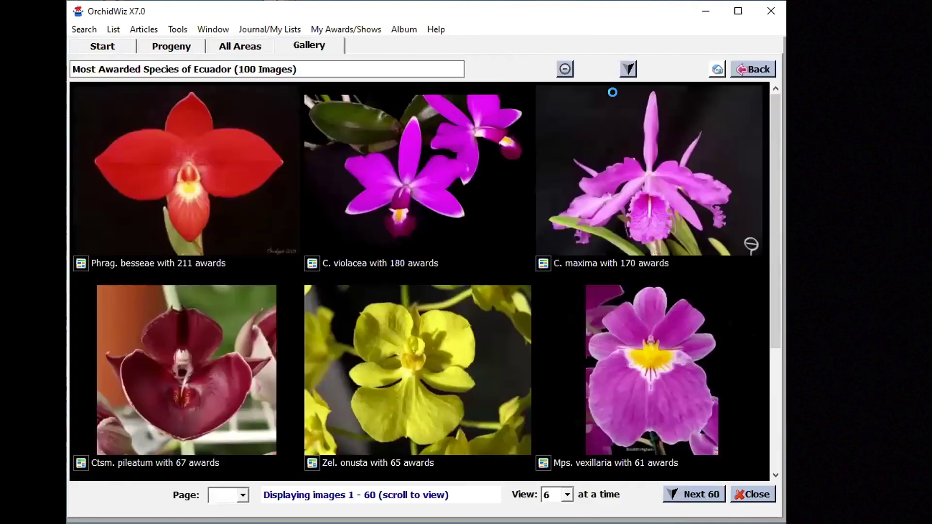